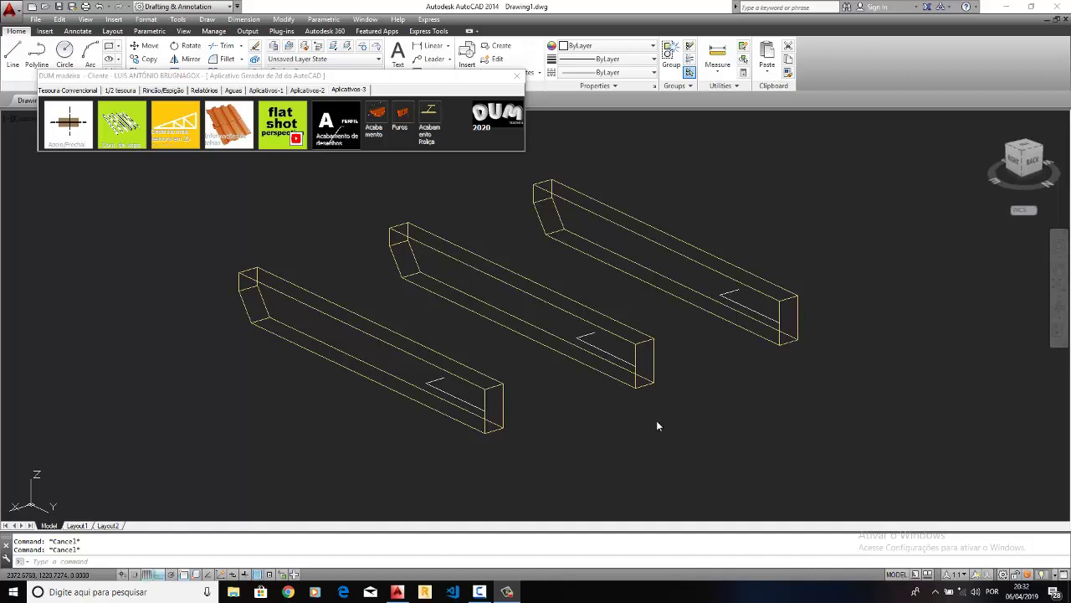
Step: Launch the Furos through-hole tool and enter a 4 cm radius for a round hole on Tipo 1
middle_click_drag(492, 335, 579, 271, "shift")
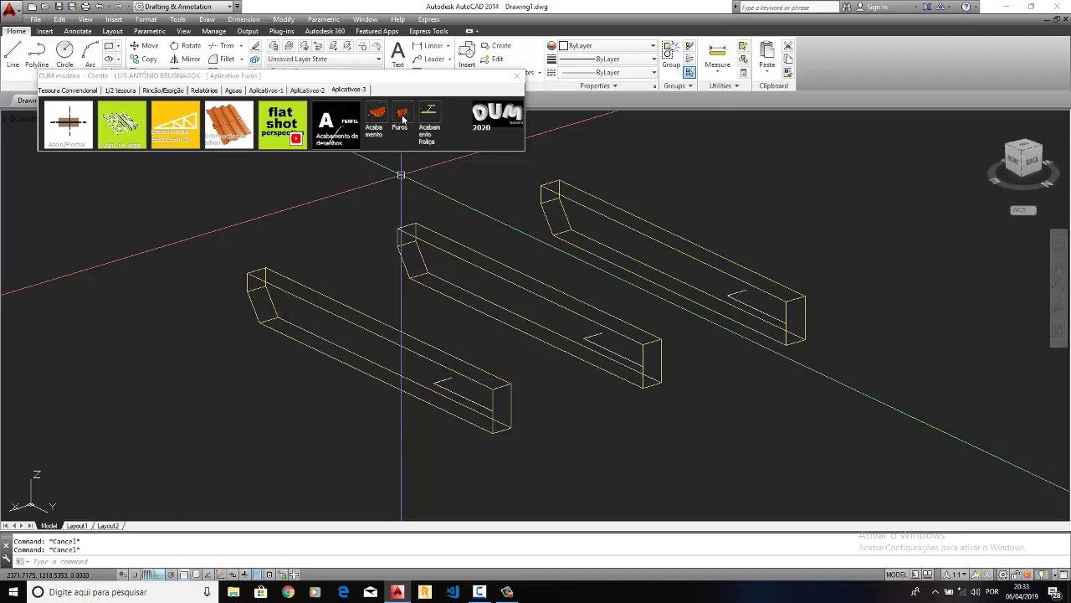
left_click(405, 118)
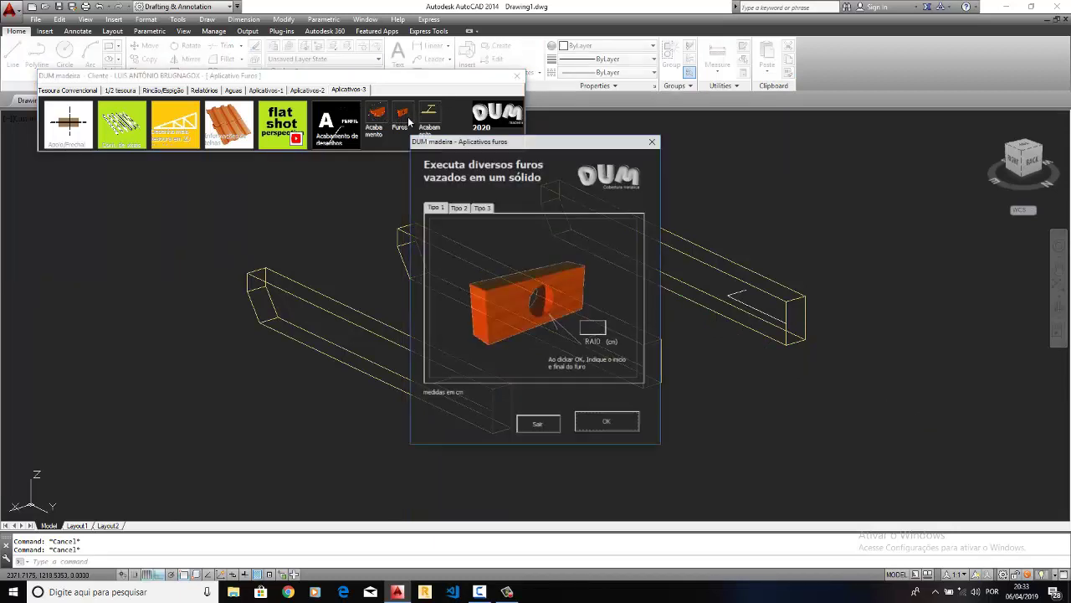
mouse_move(486, 144)
left_mouse_down()
mouse_move(211, 140)
mouse_move(142, 155)
left_mouse_up()
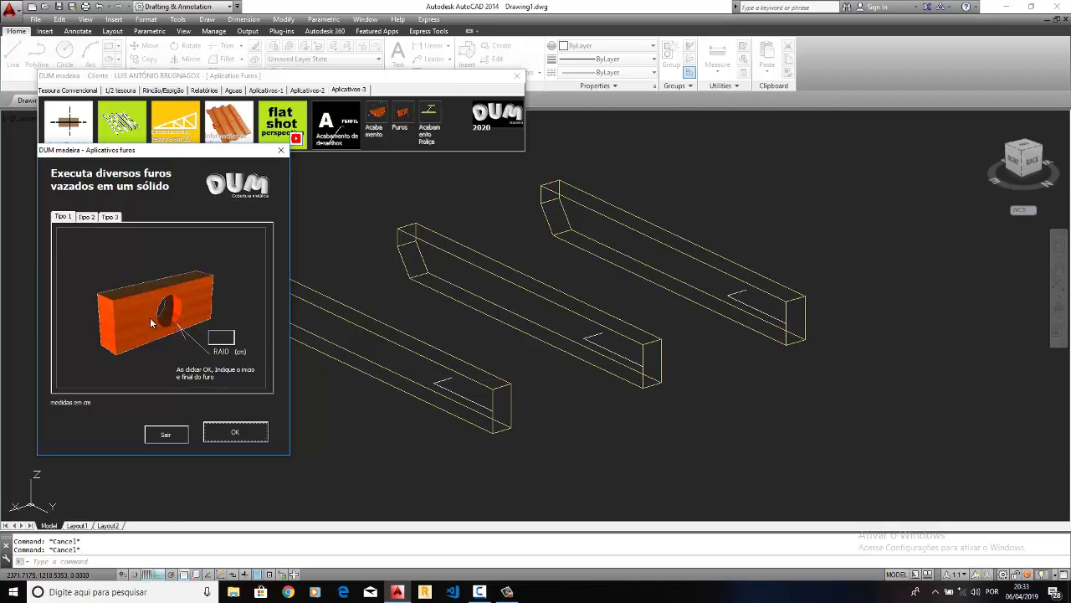
left_click(222, 335)
Step: Confirm the 4 cm round hole and select the right-hand beam as the solid to drill
left_click(241, 439)
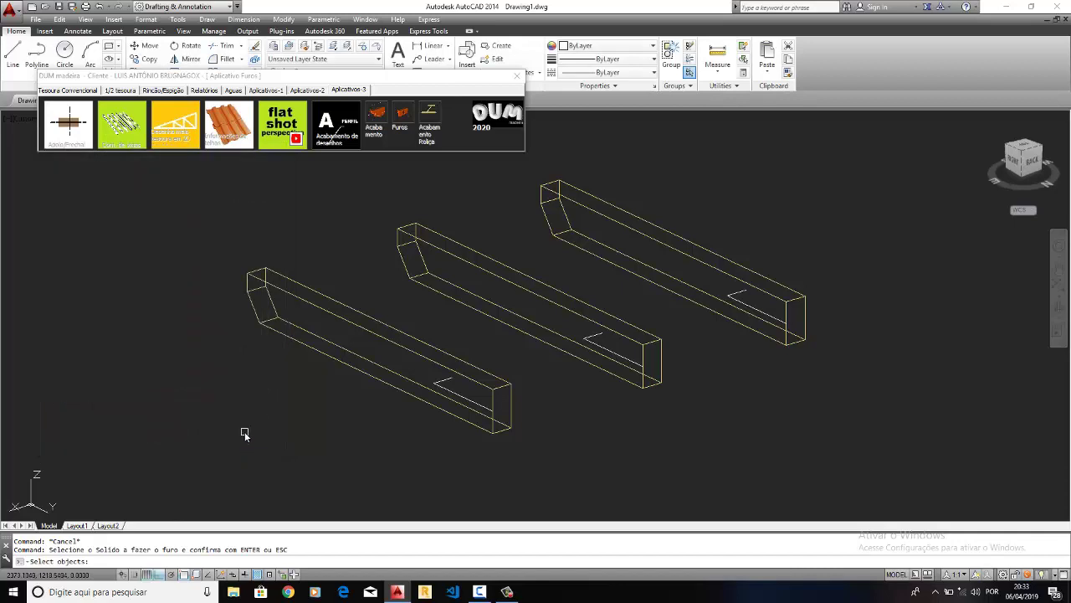
left_click(670, 290)
key("Return")
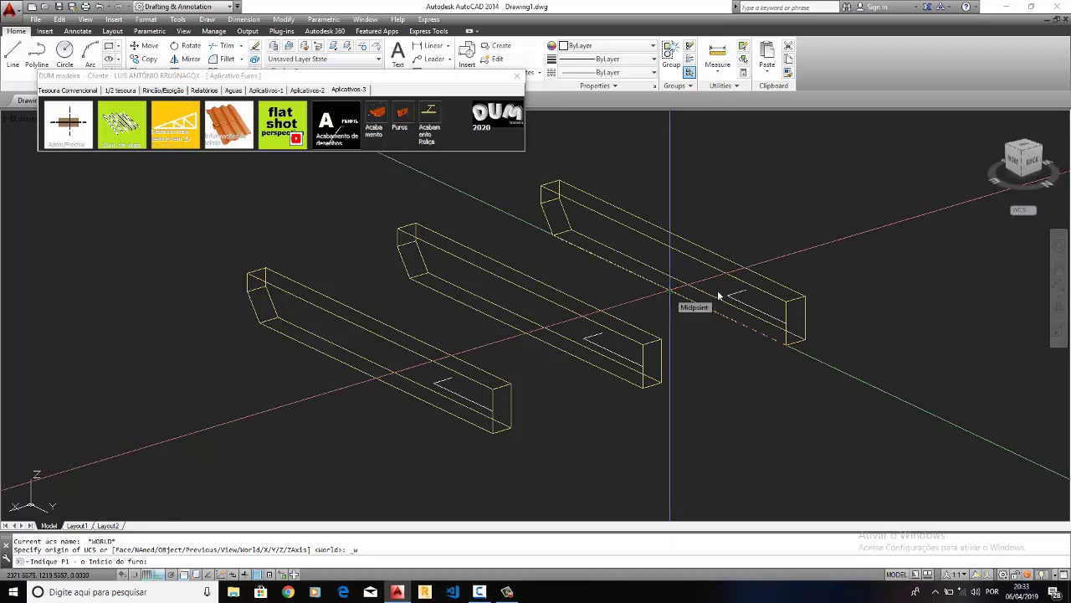
Step: Pick start and end endpoints across the beam to cut the round through-hole
scroll(722, 293, "up", 2)
scroll(726, 293, "up", 3)
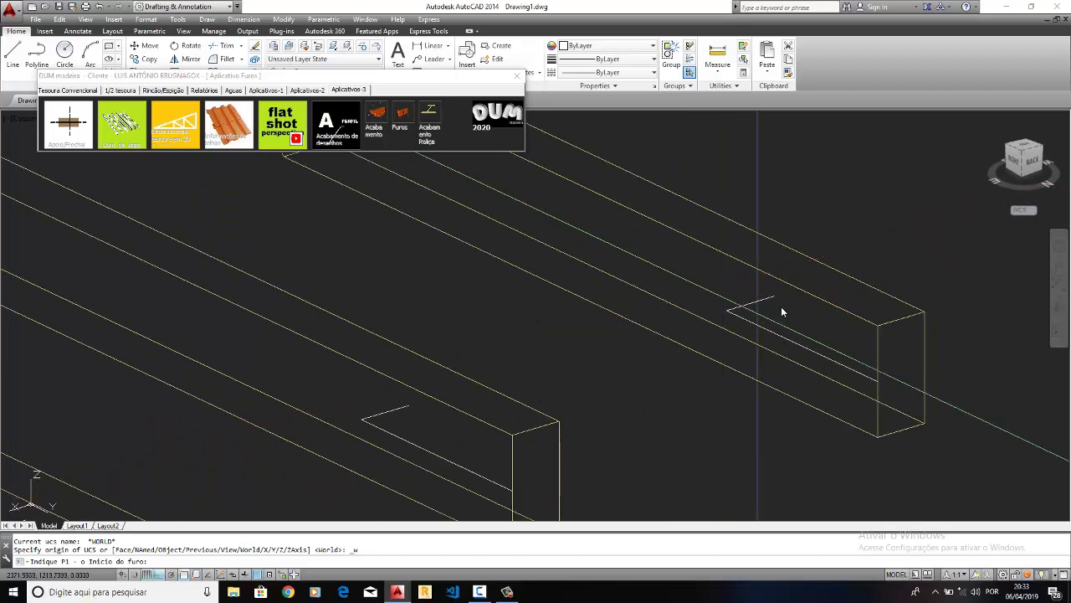
left_click(733, 313)
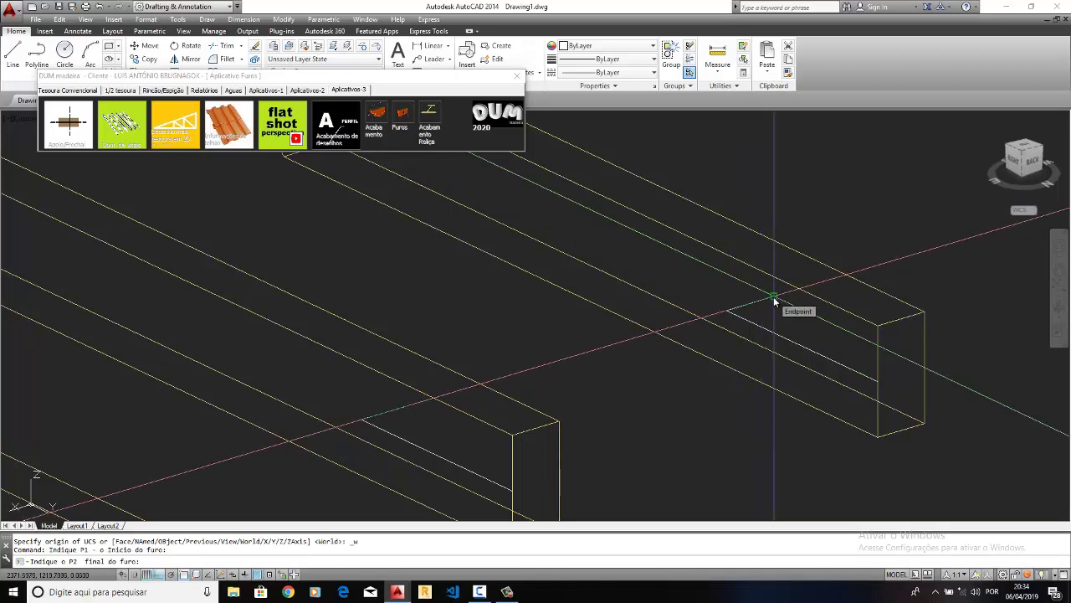
left_click(773, 296)
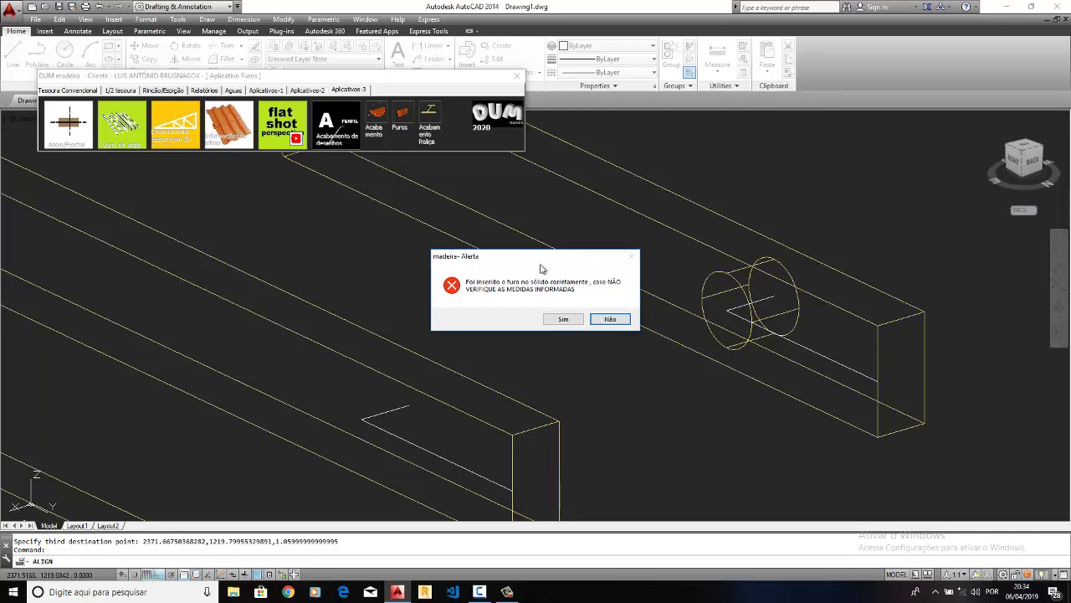
left_click_drag(511, 256, 442, 238)
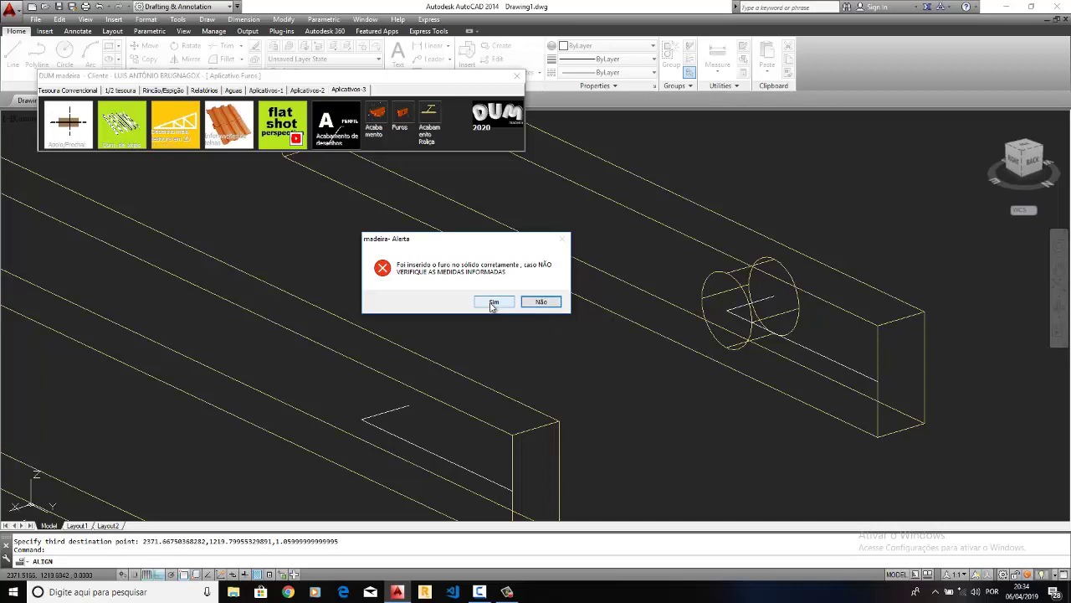
Step: Reopen the hole settings and choose the Tipo 2 polygon hole with radius 4 and 5 sides
left_click(493, 302)
left_click_drag(507, 141, 135, 167)
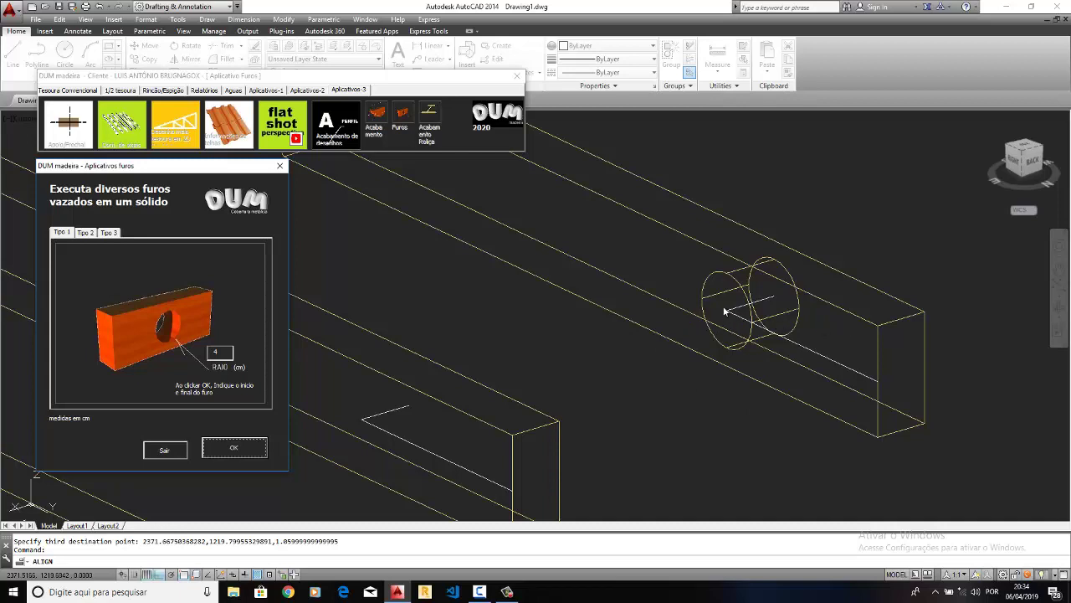
left_click(84, 235)
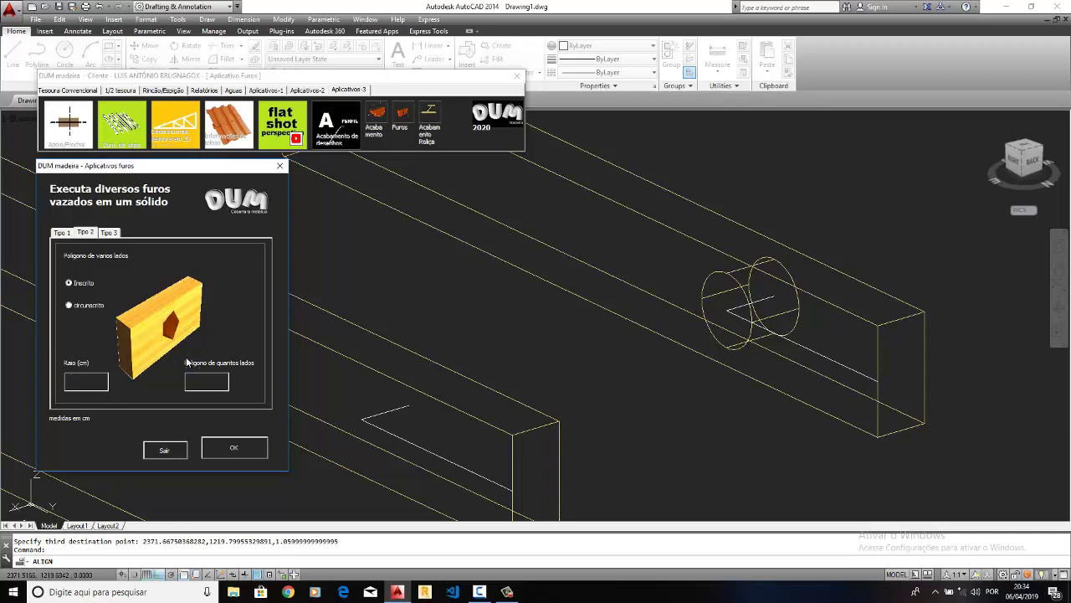
type("4")
Step: Confirm the pentagon settings and select the middle beam as the solid to drill
left_click(232, 457)
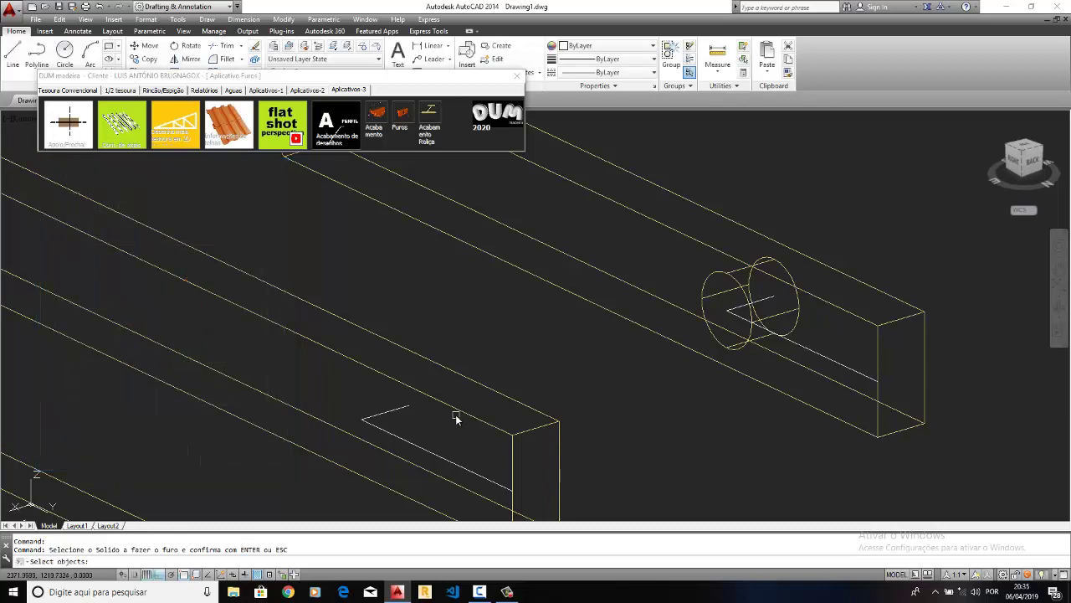
middle_click_drag(454, 418, 520, 292)
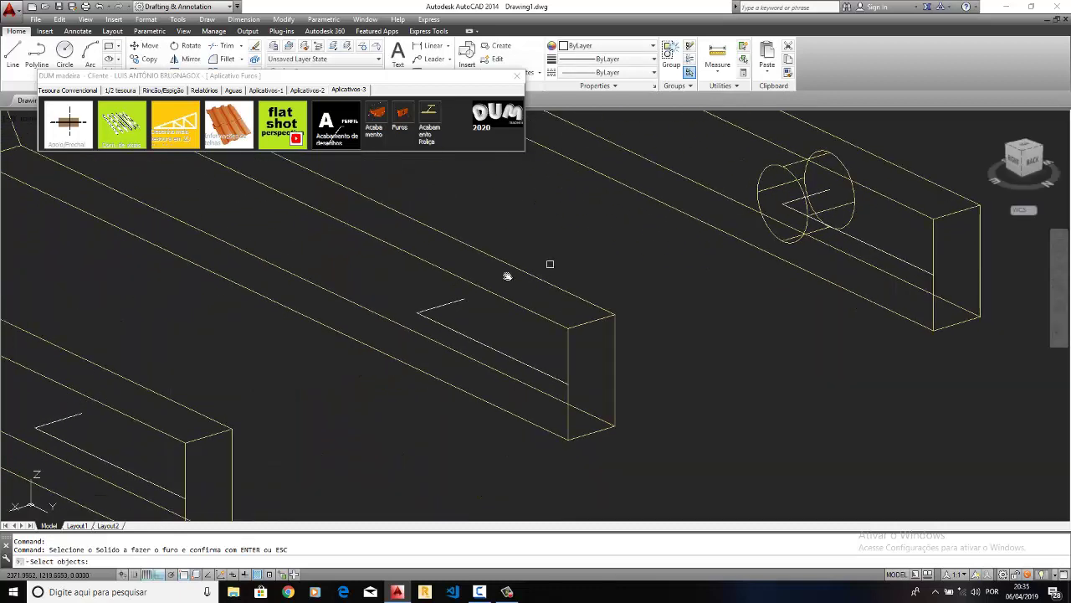
left_click(423, 258)
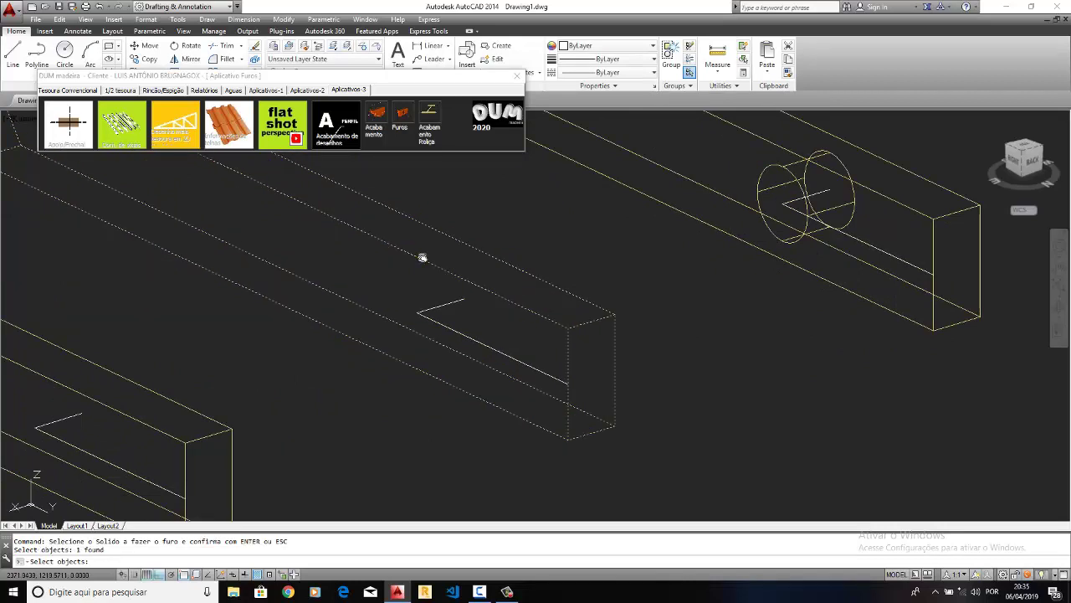
key("Return")
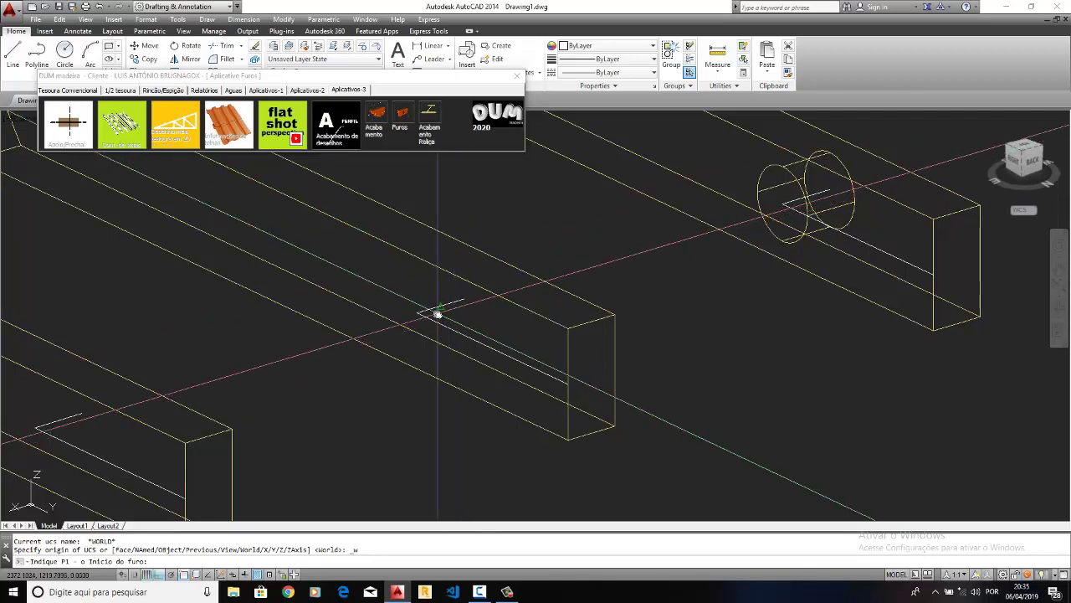
Step: Pick start and end points across the middle beam to cut the pentagonal hole, then accept the notice
left_click(419, 315)
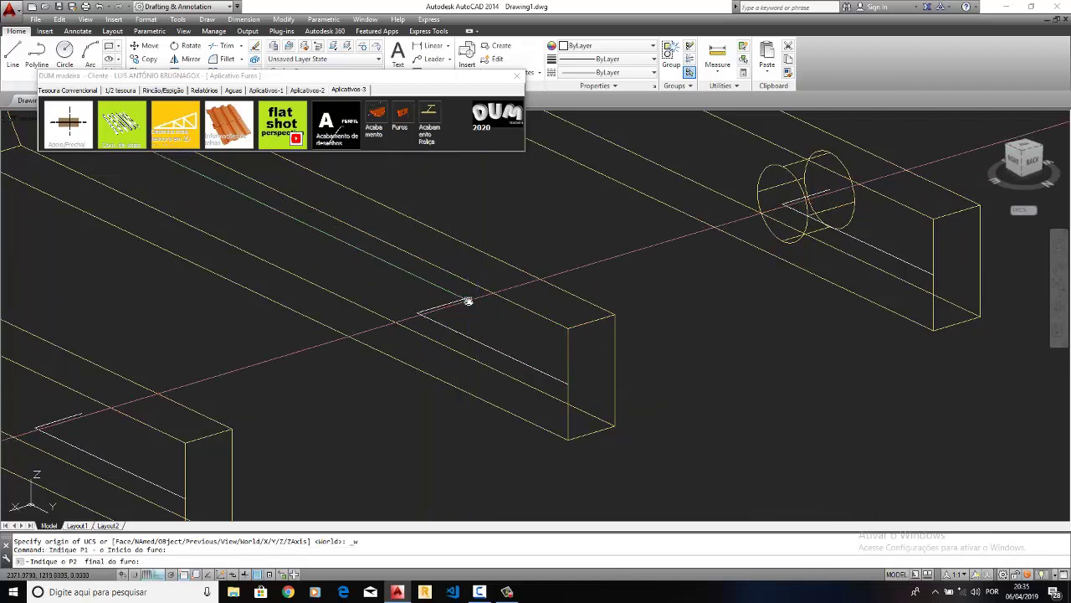
left_click(468, 302)
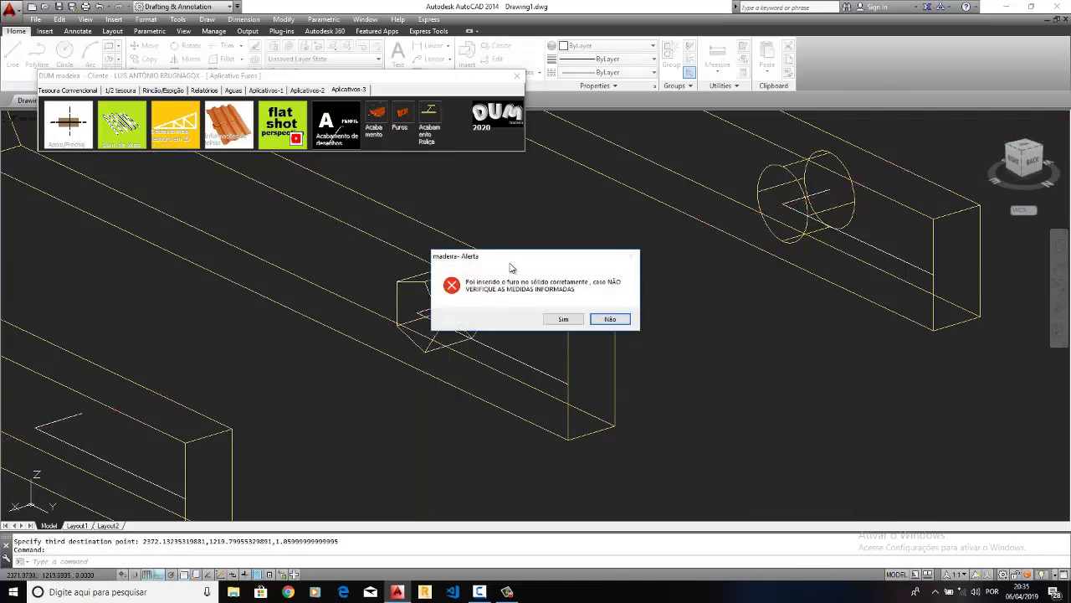
left_click_drag(507, 265, 162, 225)
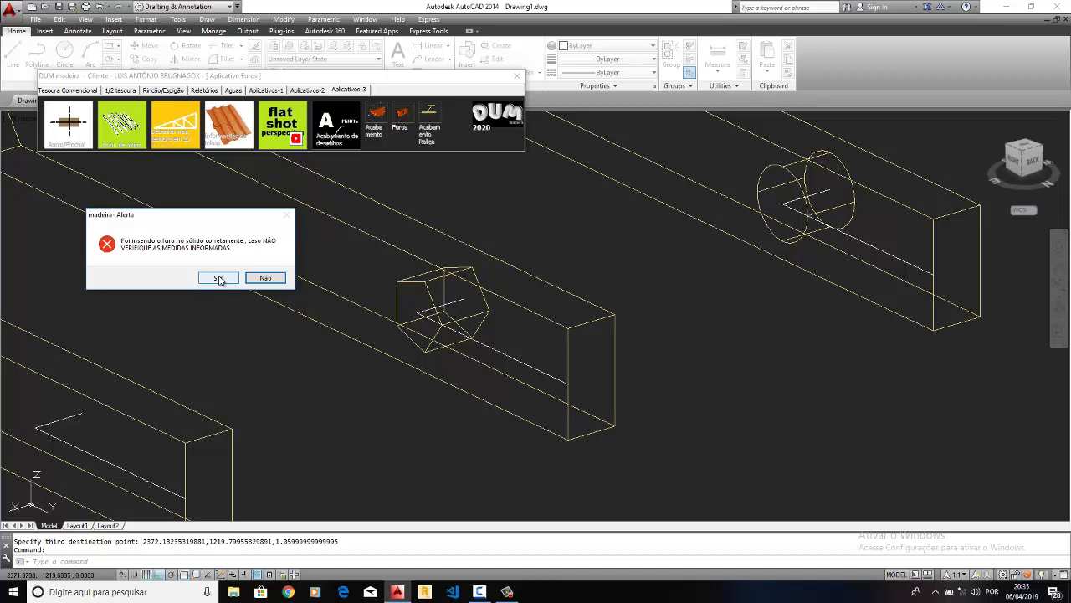
left_click(220, 279)
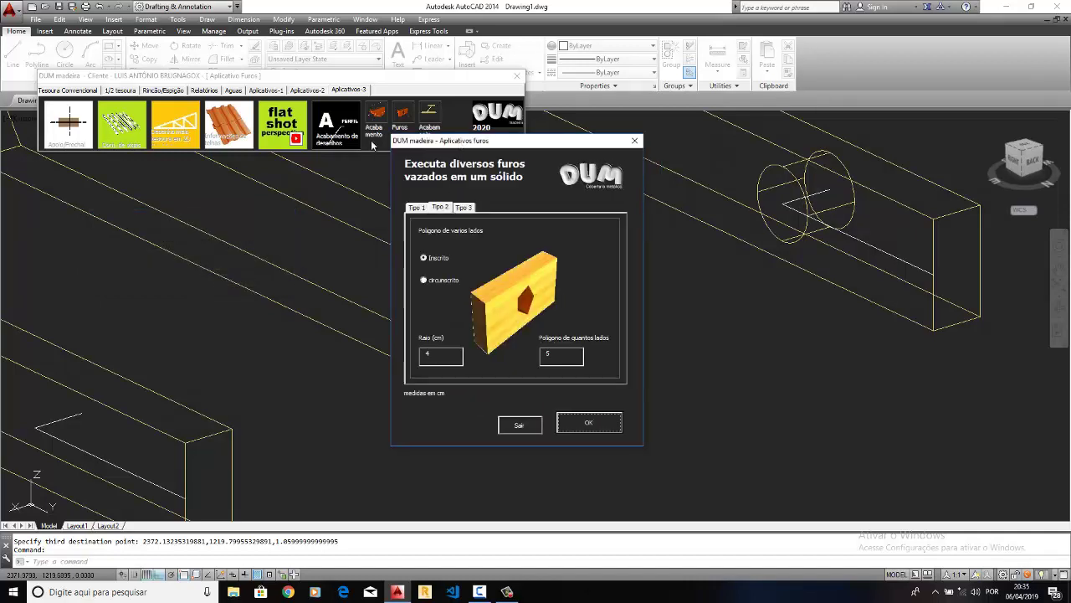
Step: Choose the Tipo 3 four-sided hole with measures a and b both 5 cm and confirm
left_click_drag(419, 140, 76, 170)
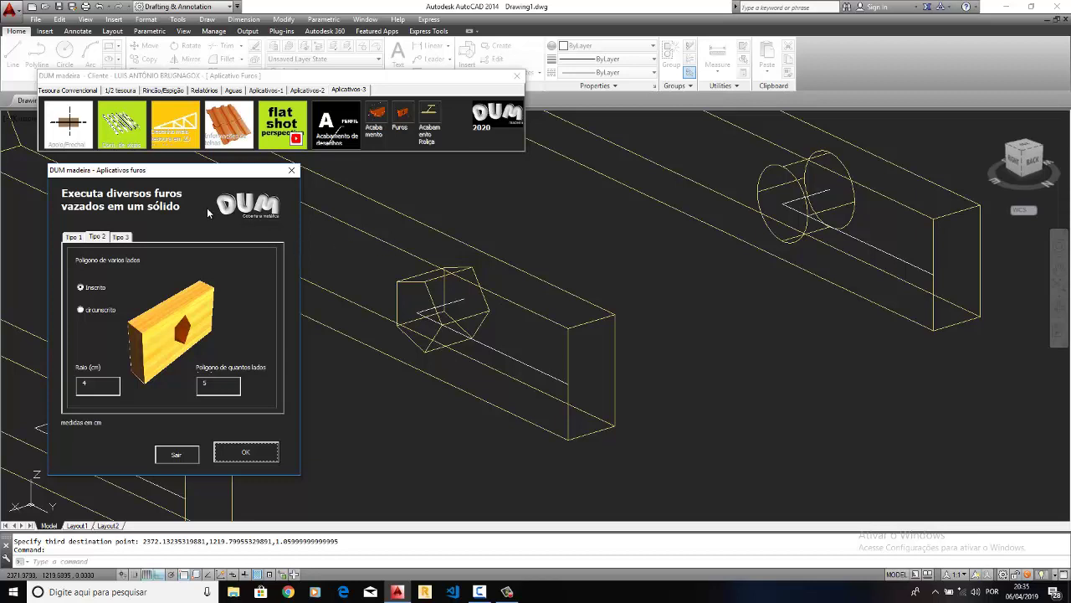
left_click(131, 237)
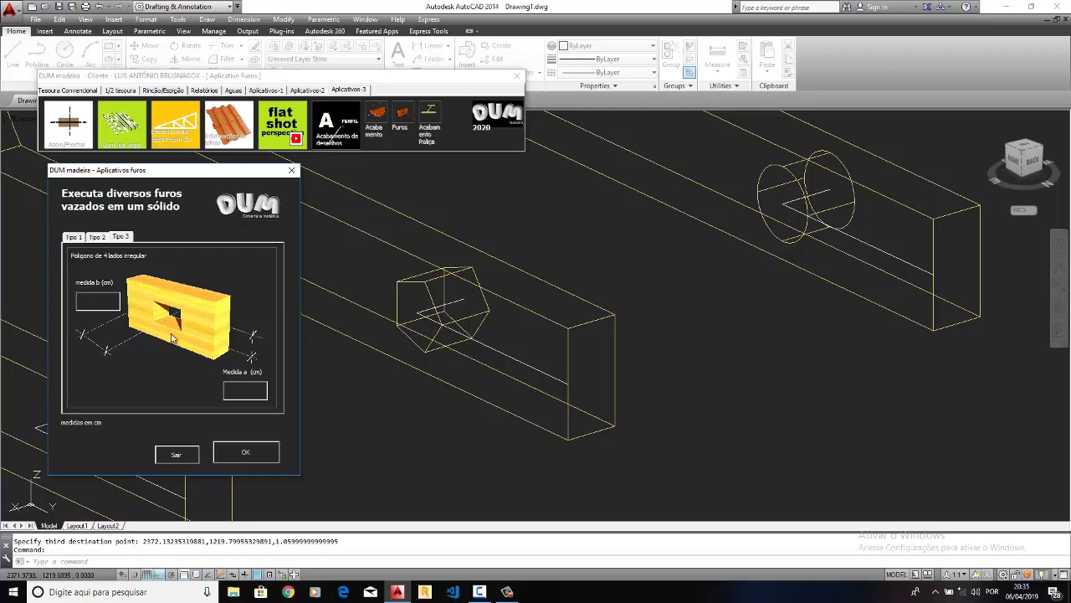
left_click(109, 299)
left_click(242, 457)
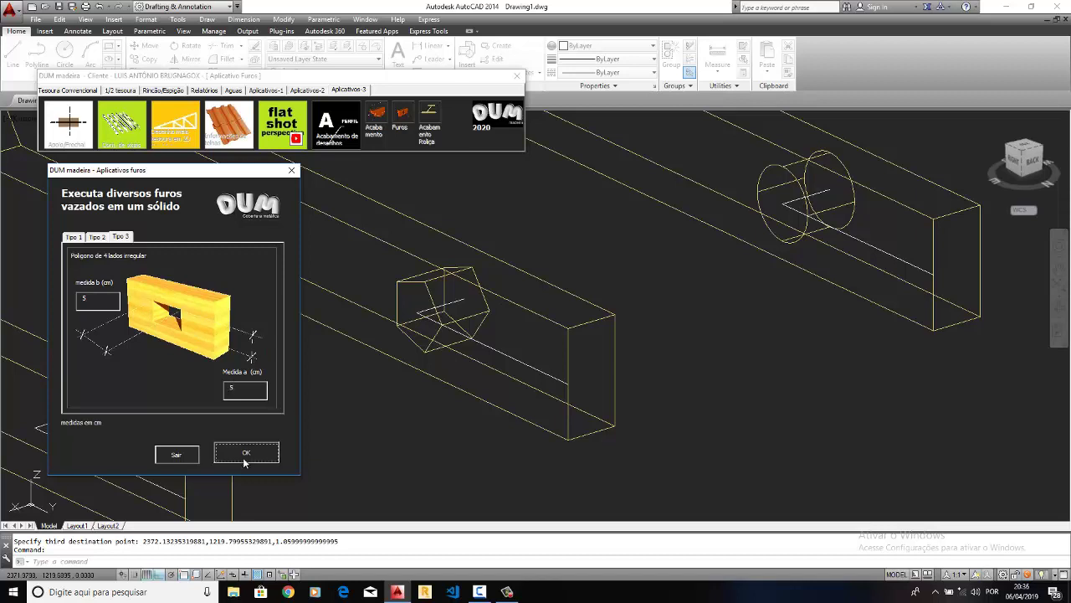
scroll(290, 395, "down", 5)
Step: Window-select the front lower-left beam as the solid to pierce
scroll(235, 422, "up", 3)
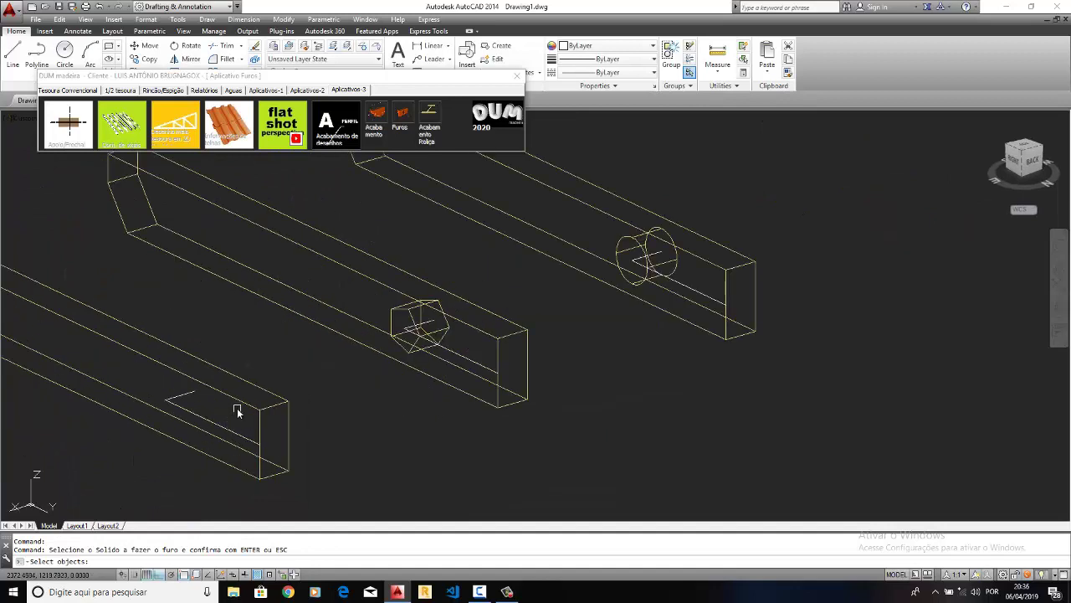
left_click(237, 406)
left_click(219, 394)
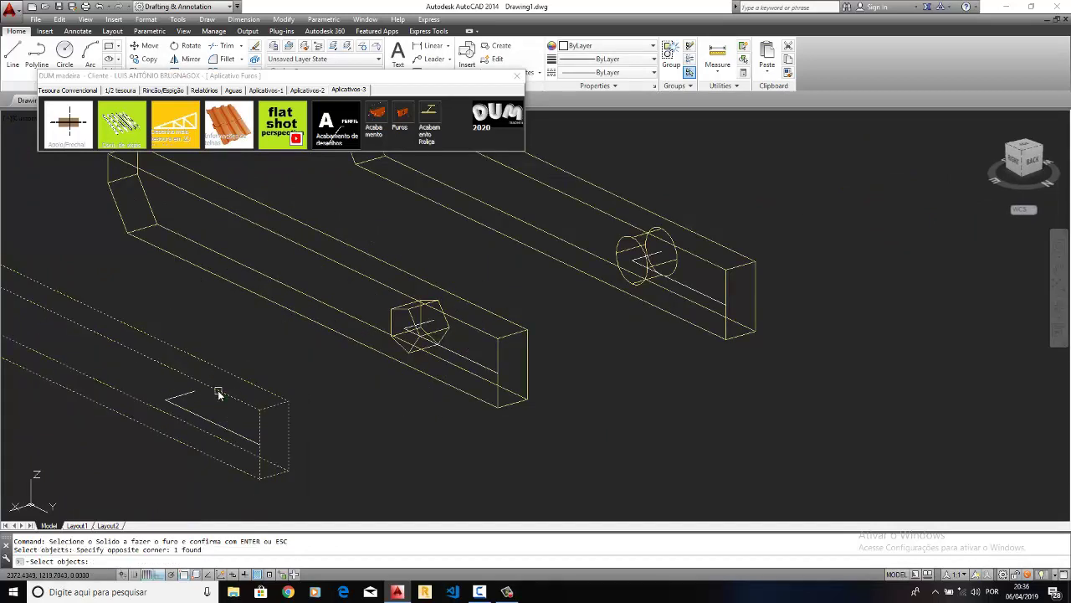
key("Return")
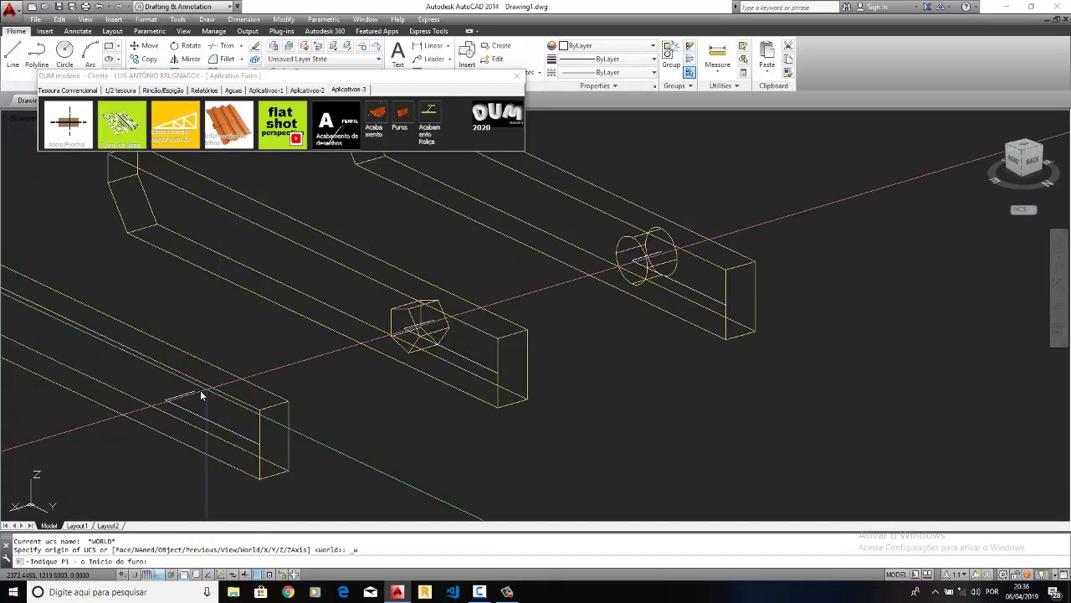
Step: Pick the start and end points to cut the 5 × 5 square hole, then acknowledge and close the tool
left_click(188, 394)
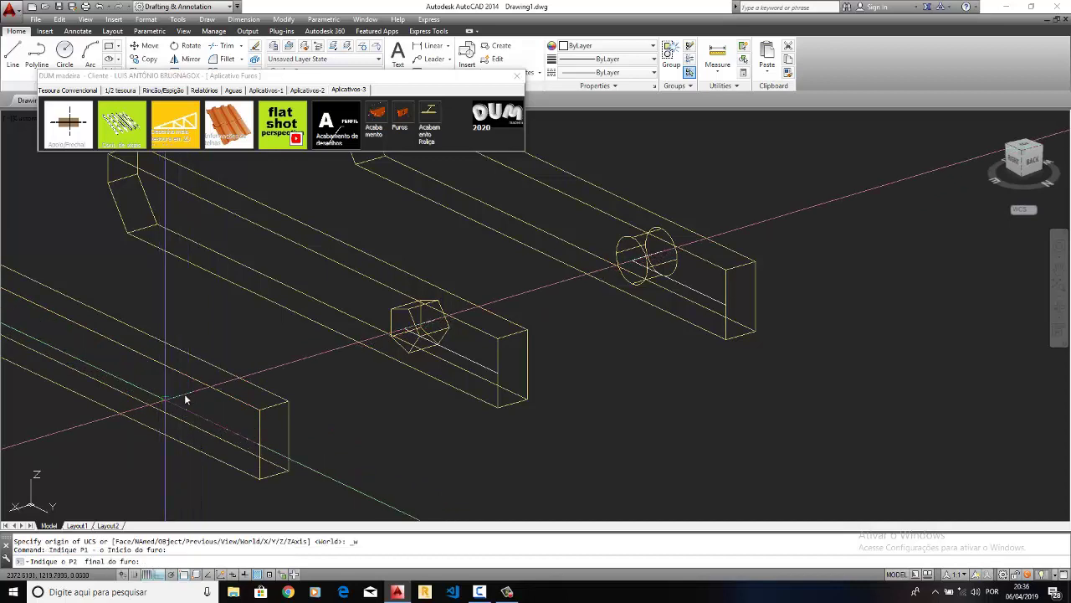
left_click(193, 394)
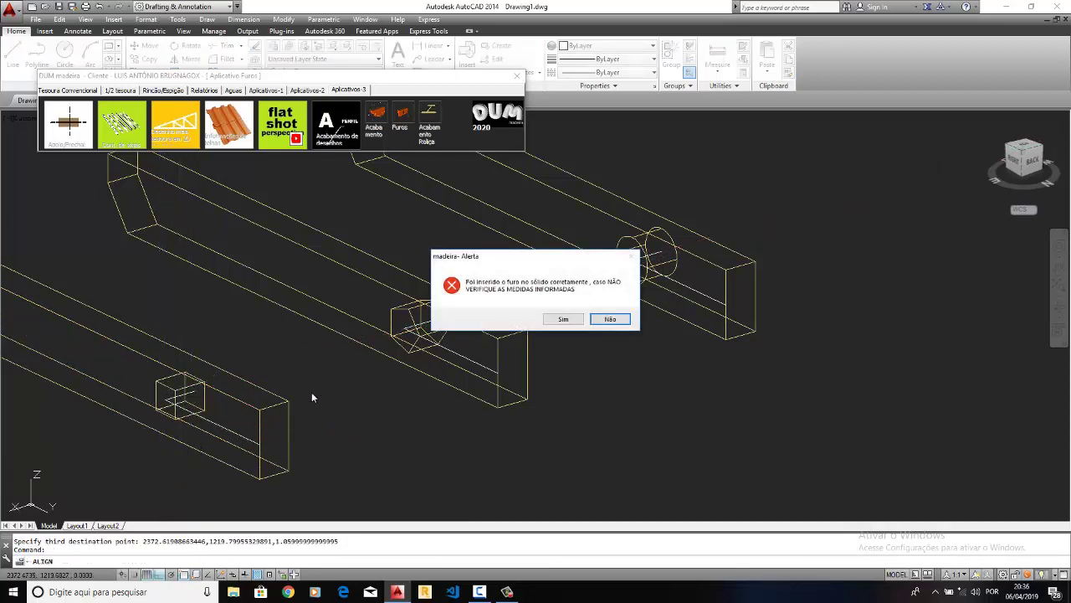
left_click_drag(540, 266, 292, 235)
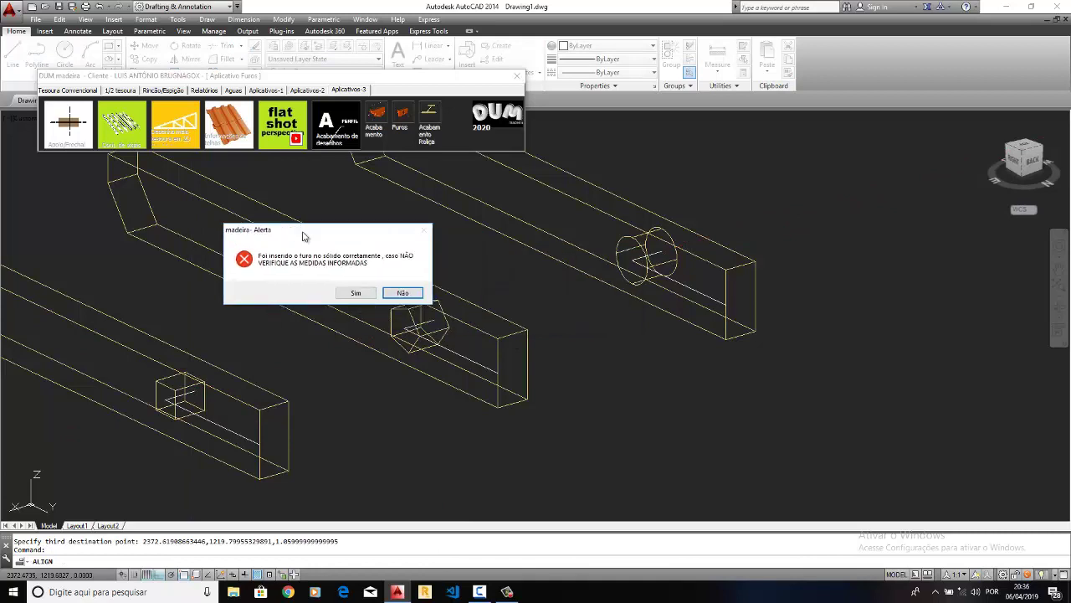
left_click(303, 288)
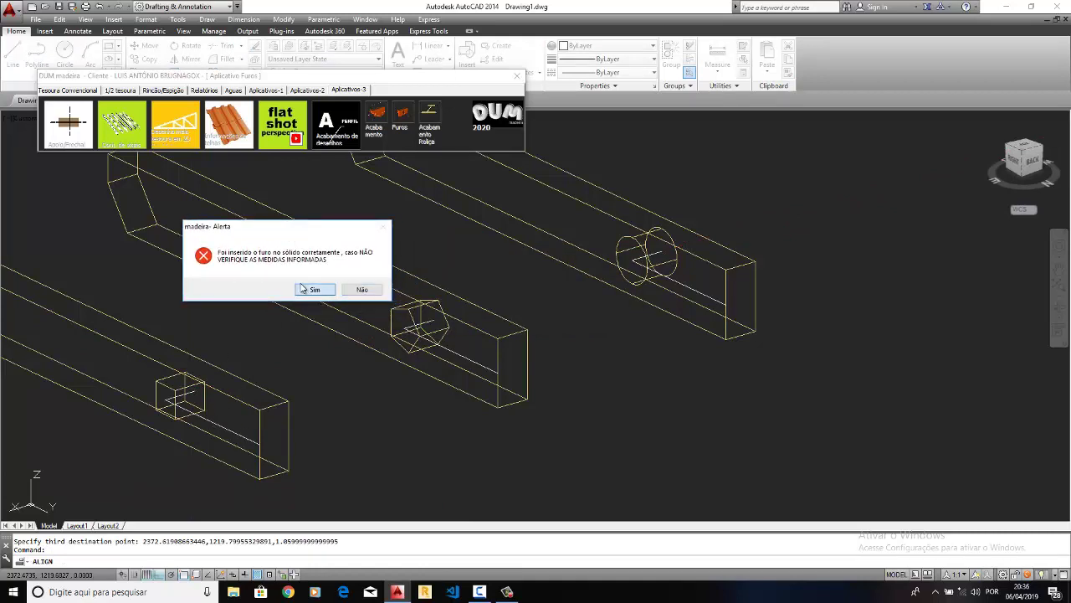
left_click(536, 427)
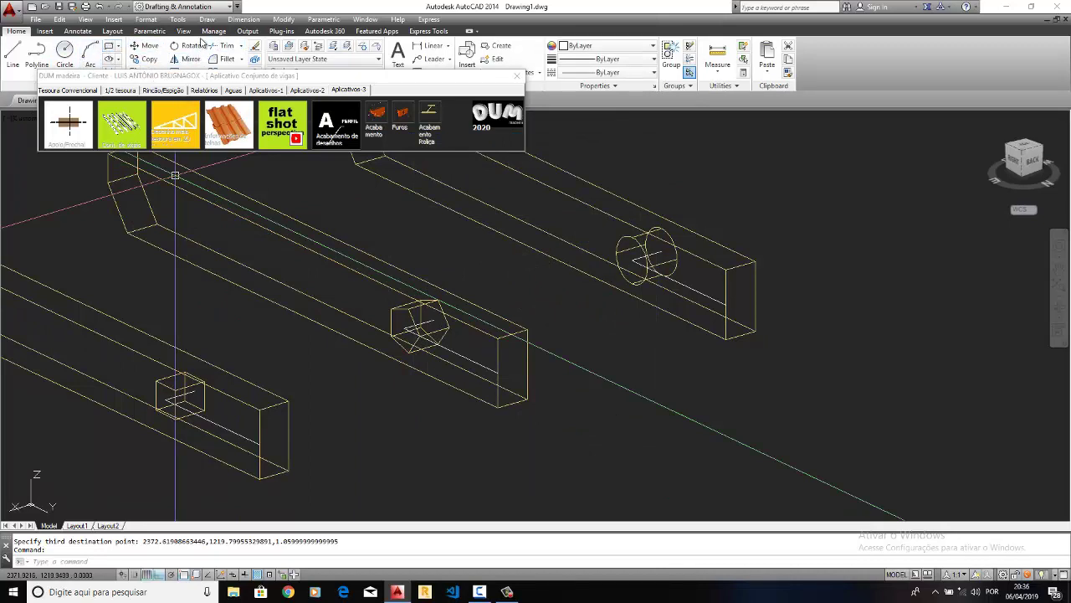
Step: Start Orbit from the View tab and switch the beams to the Realistic visual style
left_click(184, 31)
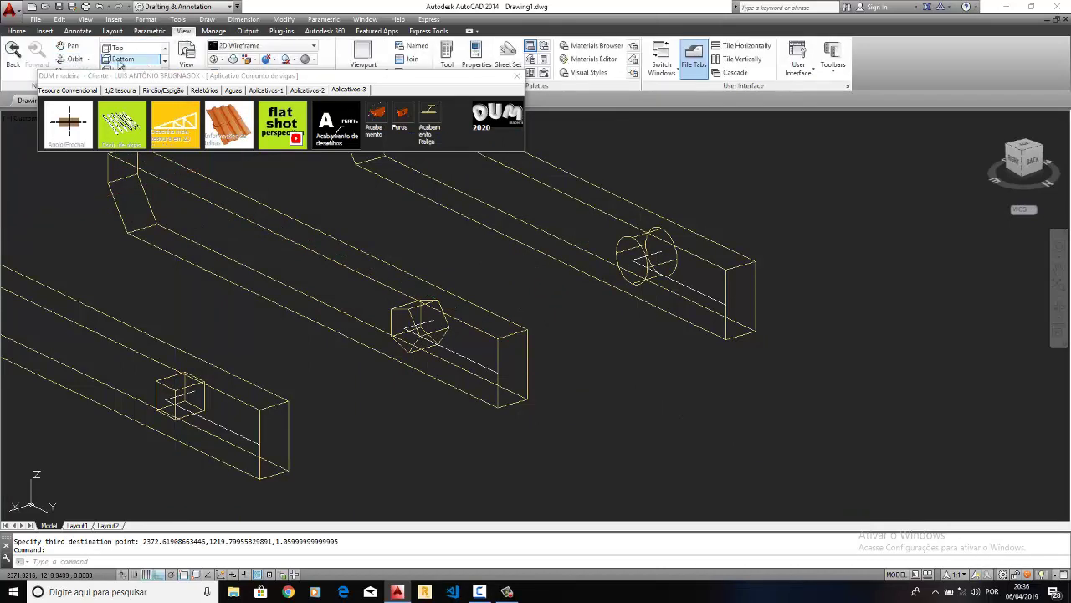
left_click(73, 58)
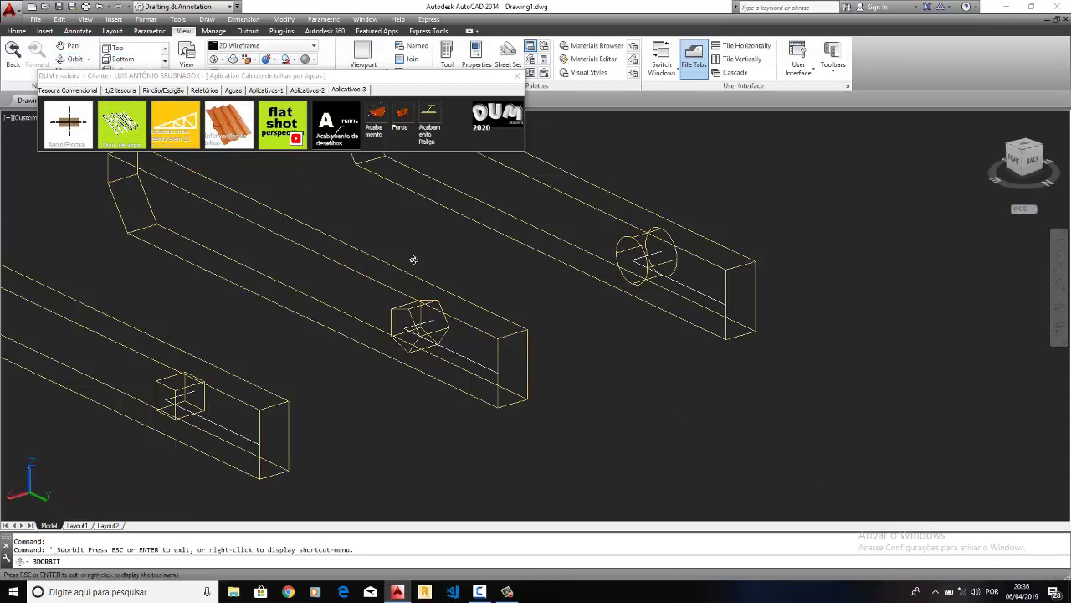
left_click_drag(416, 262, 419, 259)
right_click(418, 259)
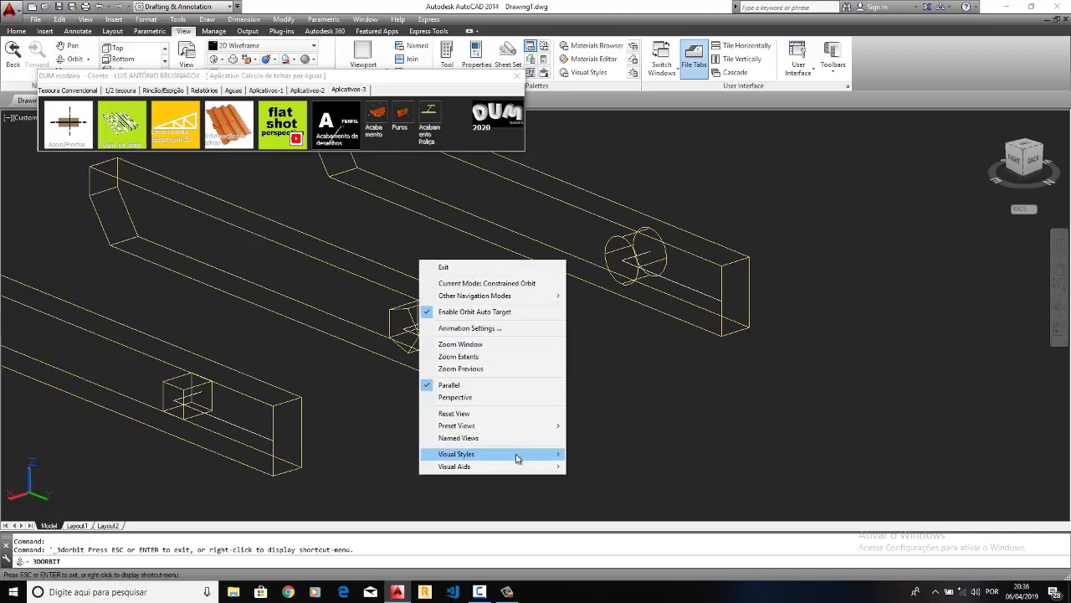
mouse_move(456, 454)
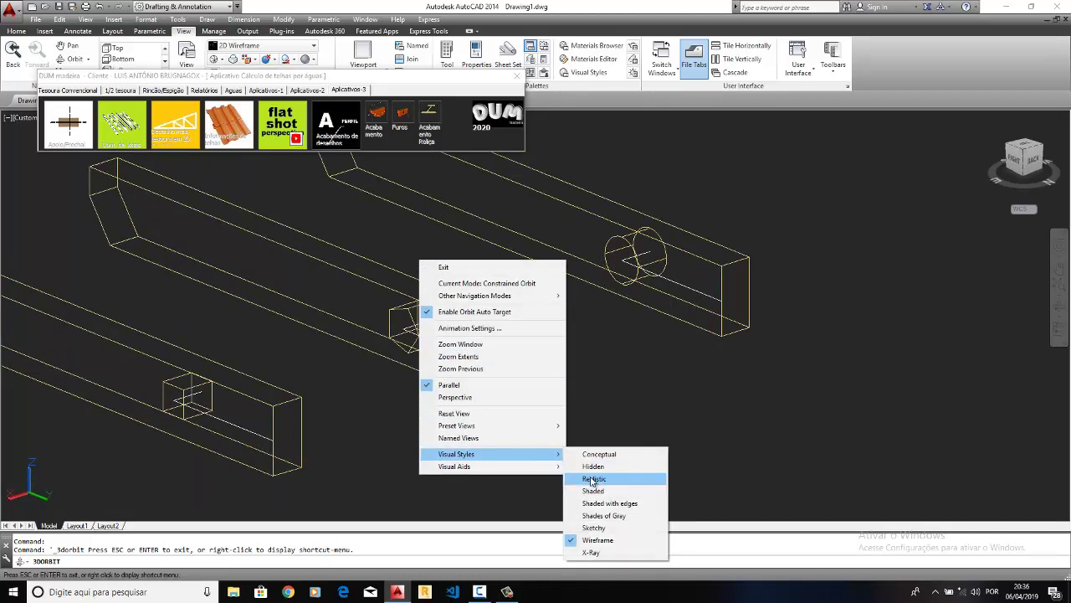
left_click(590, 478)
Step: Turn on perspective projection and zoom to extents to fit all three beams
right_click(406, 217)
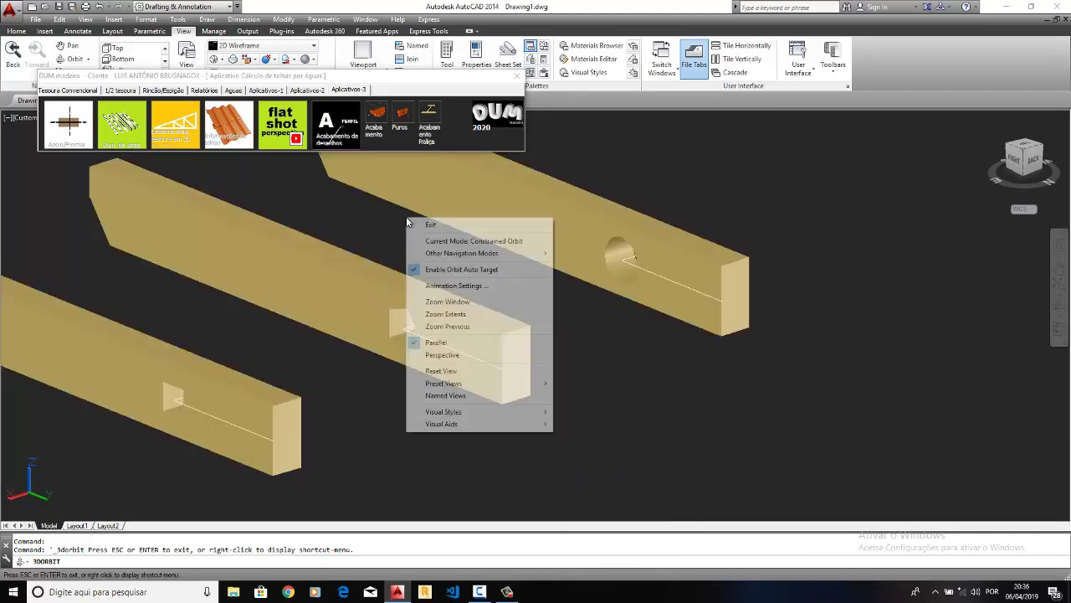
left_click(443, 354)
right_click(431, 288)
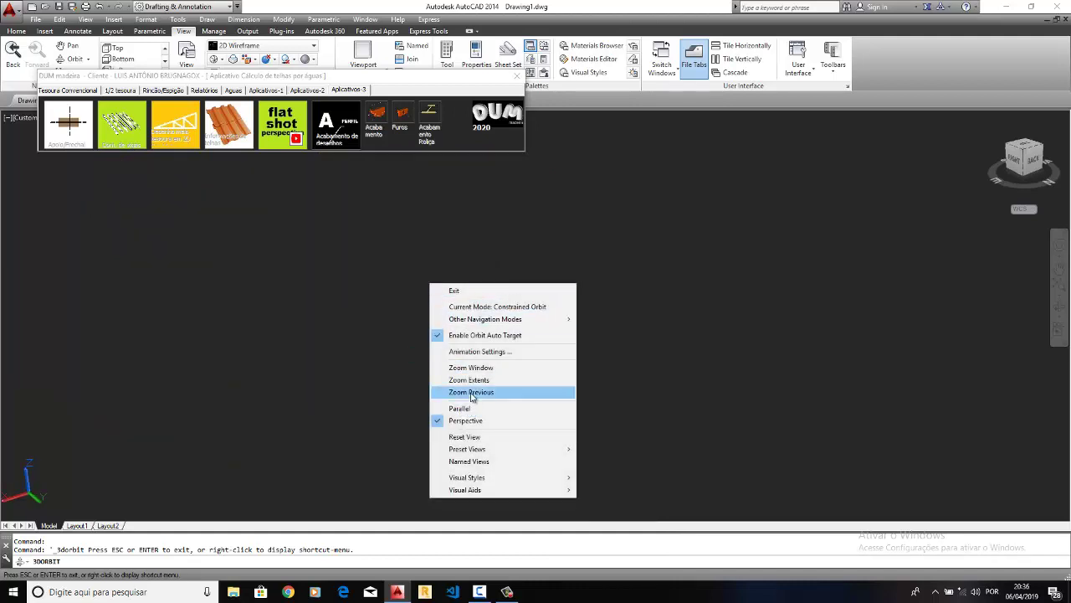
left_click(472, 381)
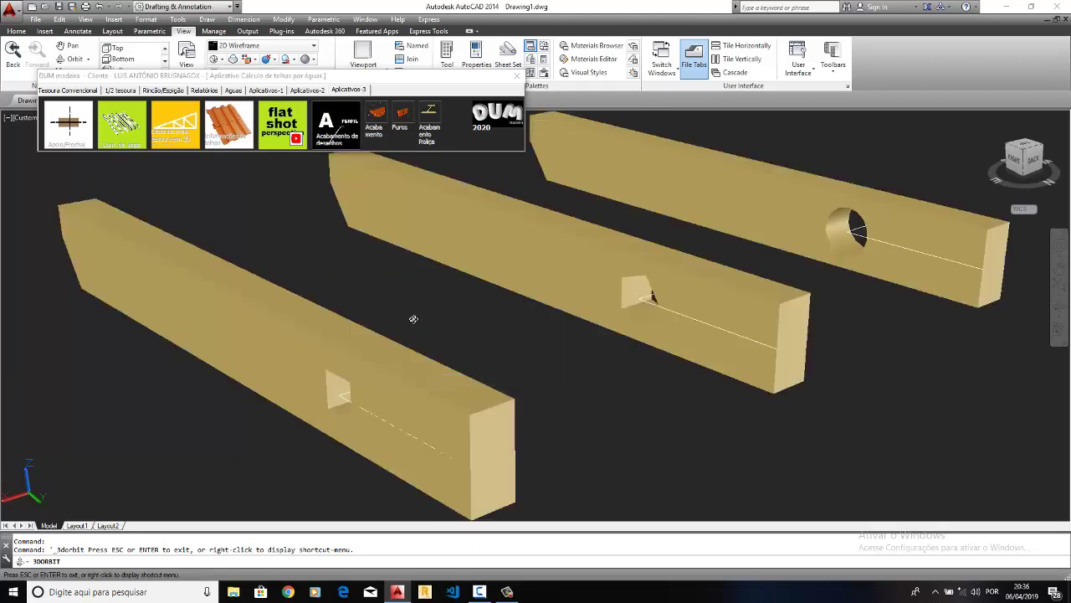
Step: Orbit to side-on, flatter and rear angles, zooming in to examine the round, pentagonal and square holes
mouse_move(422, 316)
left_mouse_down()
mouse_move(486, 306)
mouse_move(249, 313)
mouse_move(215, 294)
mouse_move(129, 294)
mouse_move(160, 309)
mouse_move(306, 282)
mouse_move(407, 299)
mouse_move(412, 312)
mouse_move(540, 289)
mouse_move(603, 298)
mouse_move(645, 289)
left_mouse_up()
scroll(644, 288, "up", 2)
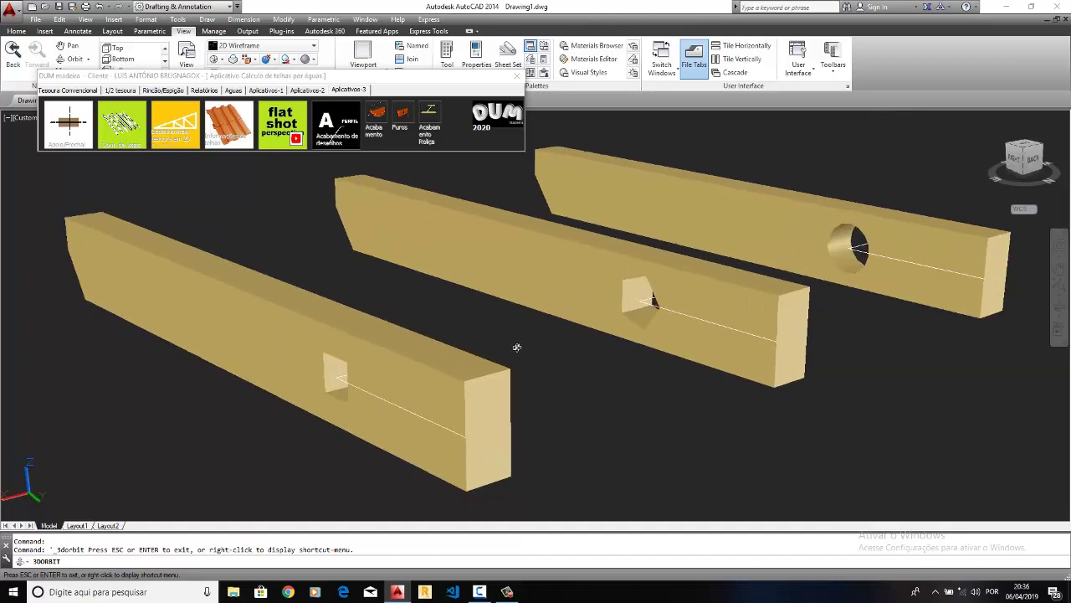
mouse_move(412, 332)
left_mouse_down()
mouse_move(424, 352)
mouse_move(437, 321)
left_mouse_up()
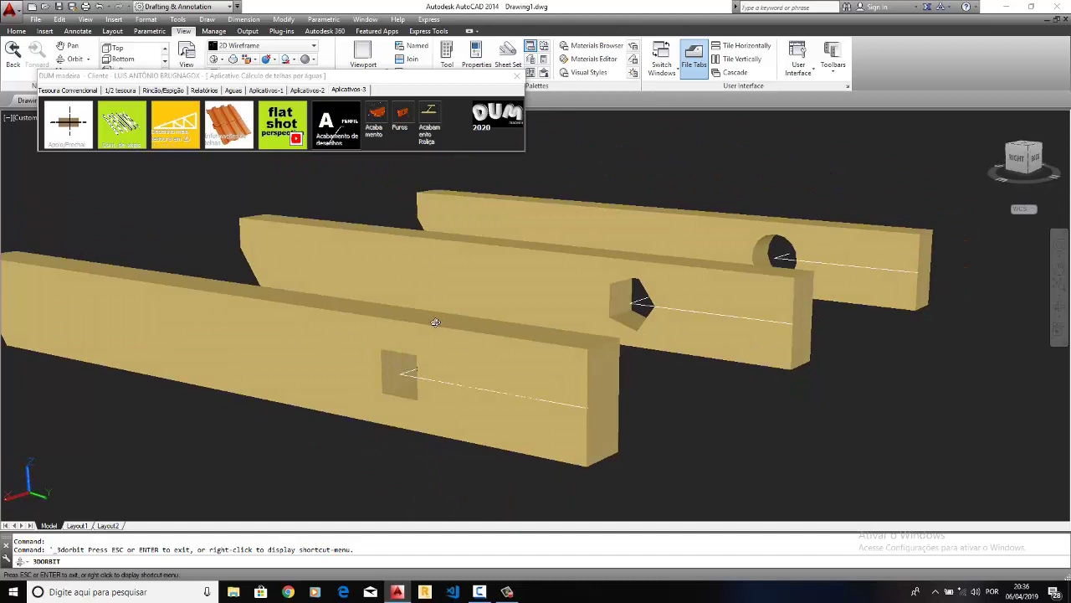
mouse_move(501, 268)
left_mouse_down()
mouse_move(358, 273)
mouse_move(438, 259)
mouse_move(513, 269)
mouse_move(498, 282)
mouse_move(506, 267)
mouse_move(511, 374)
left_mouse_up()
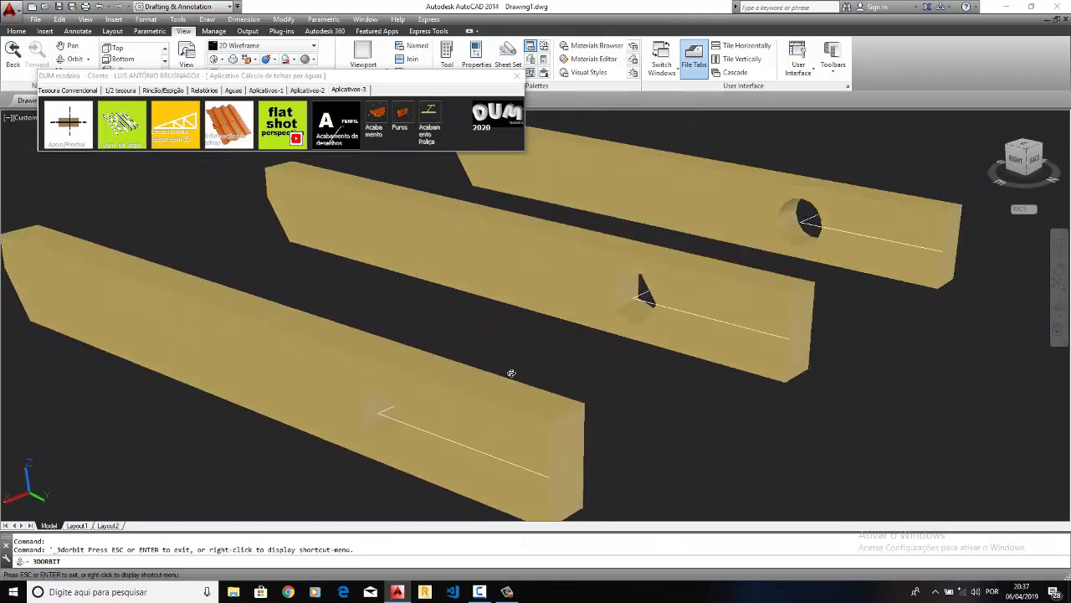
left_click(506, 592)
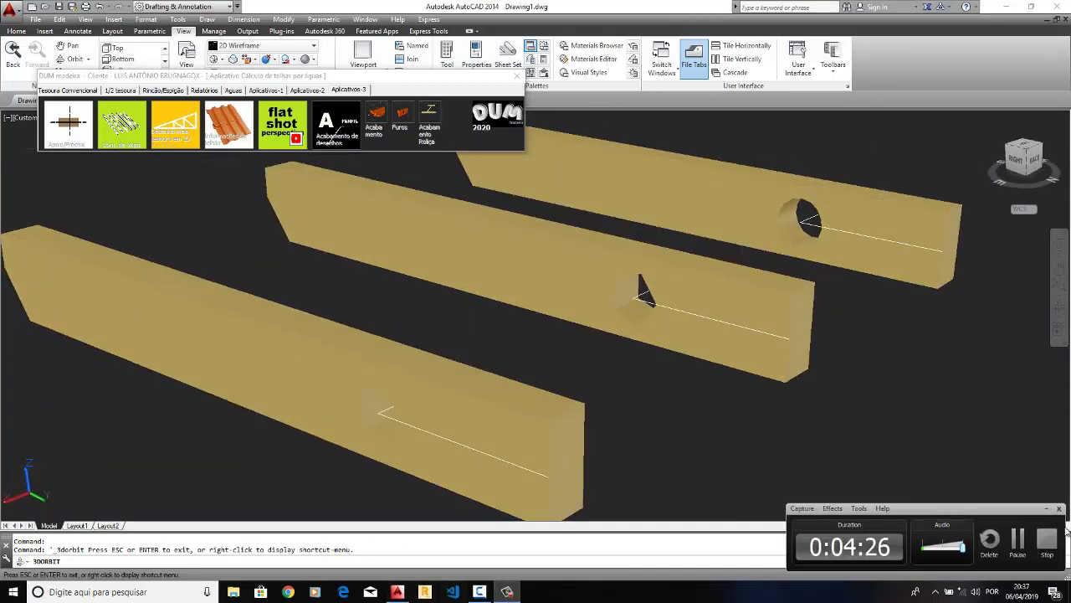